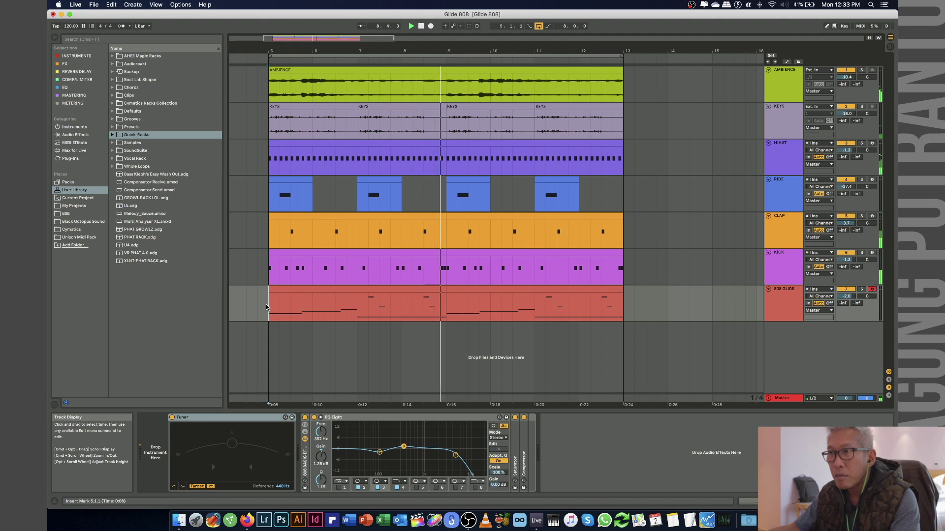
Stop playback and open the 808s folder of the Cymatics Savage Drums For Trap Gold Edition pack in the browser
{"action": "key", "text": "space"}
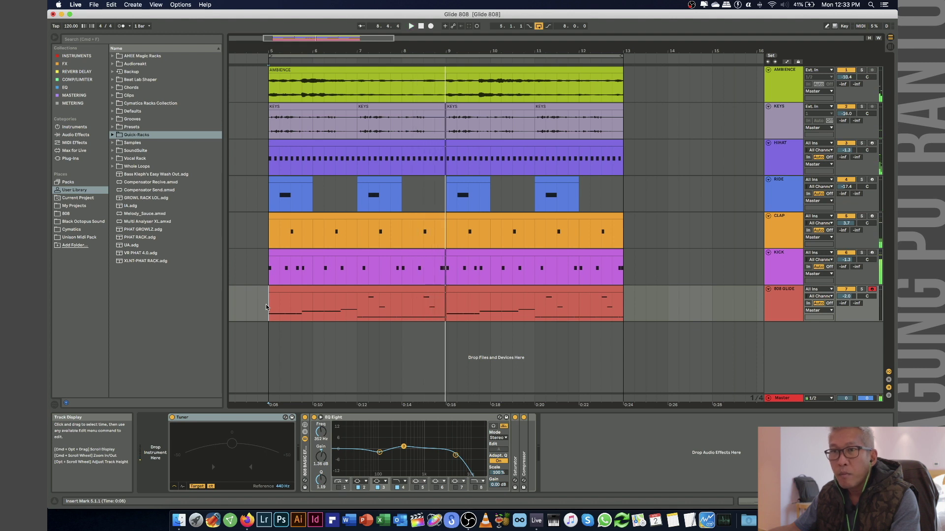
{"action": "left_click", "coordinate": [78, 230]}
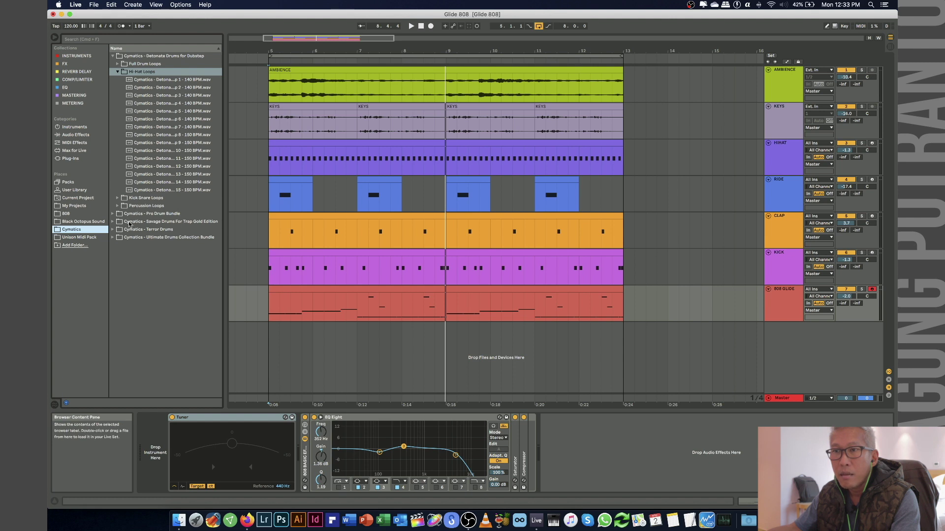
{"action": "left_click", "coordinate": [114, 222]}
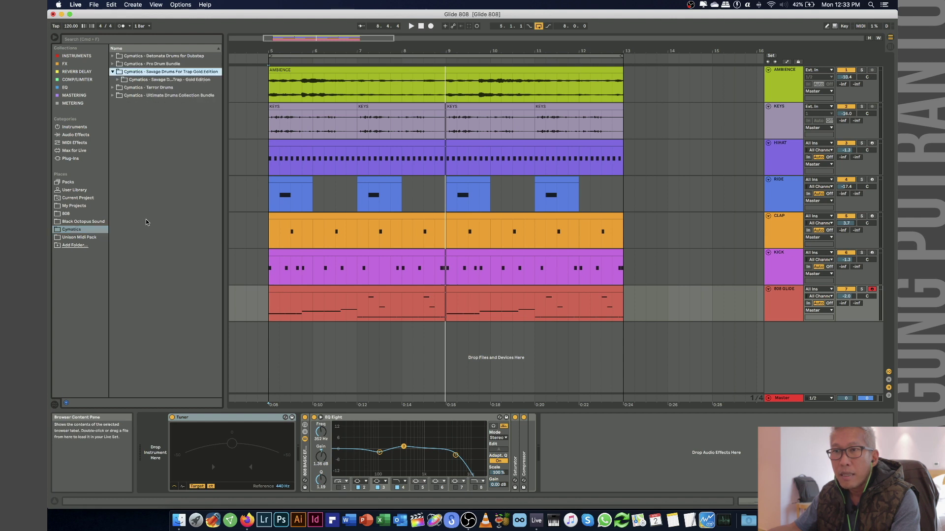
{"action": "left_click", "coordinate": [116, 79]}
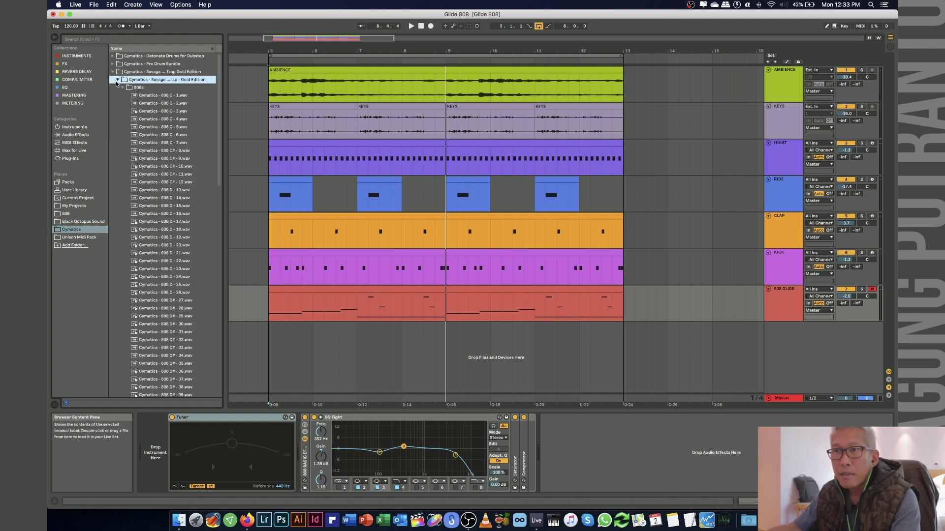
Audition the Cymatics 808 samples and load Cymatics - 808 D# - 28.wav as the instrument of the 808 GLIDE track
{"action": "left_click", "coordinate": [148, 126]}
{"action": "left_click", "coordinate": [166, 143]}
{"action": "scroll", "coordinate": [166, 149], "scroll_direction": "down", "scroll_amount": 5}
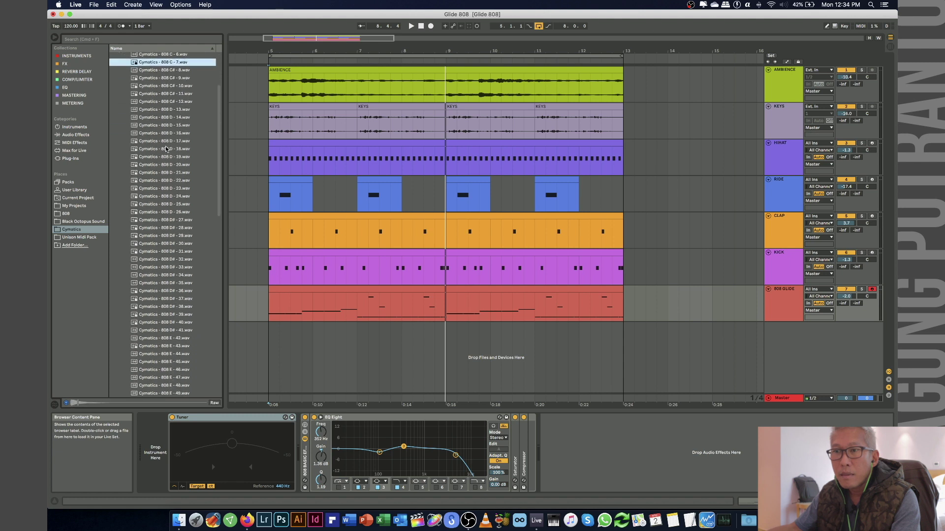
{"action": "left_click", "coordinate": [166, 150]}
{"action": "left_click", "coordinate": [180, 203]}
{"action": "left_click", "coordinate": [183, 222]}
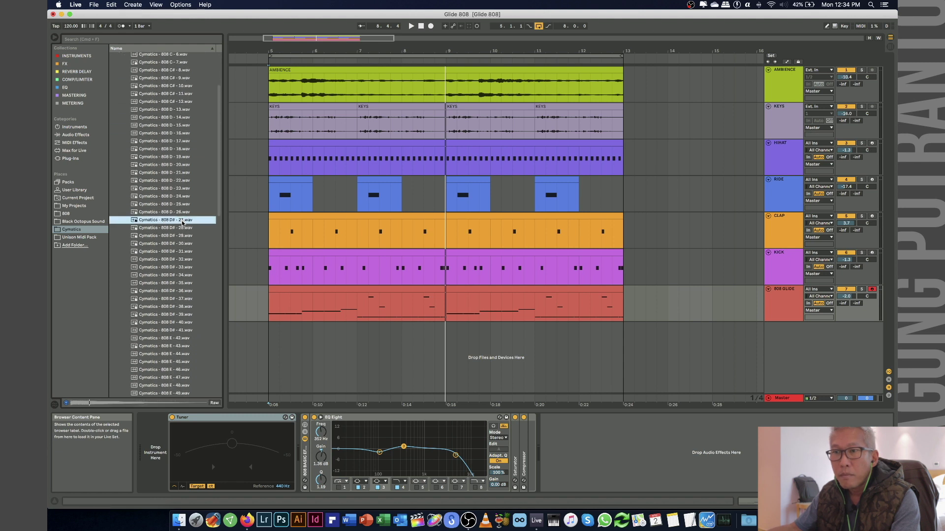
{"action": "key", "text": "Down"}
{"action": "key", "text": "Down"}
{"action": "key", "text": "Down"}
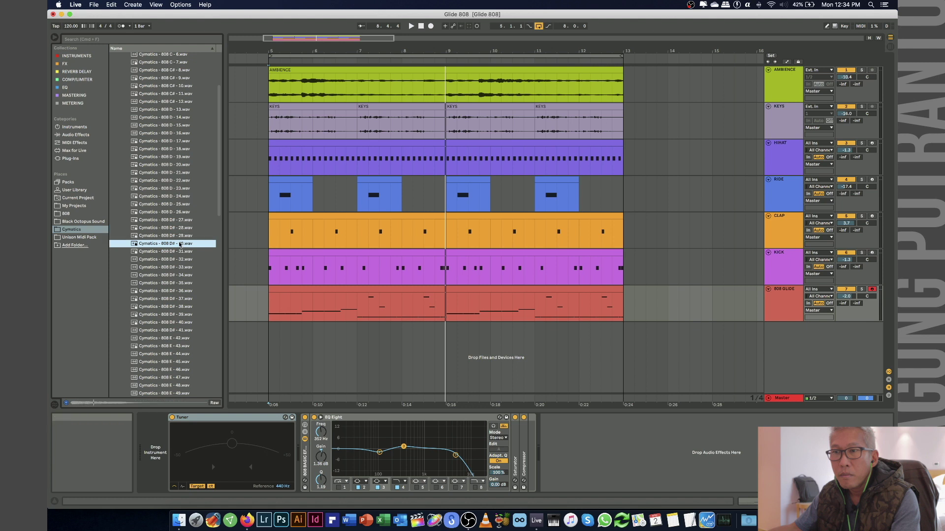
{"action": "left_click", "coordinate": [180, 230]}
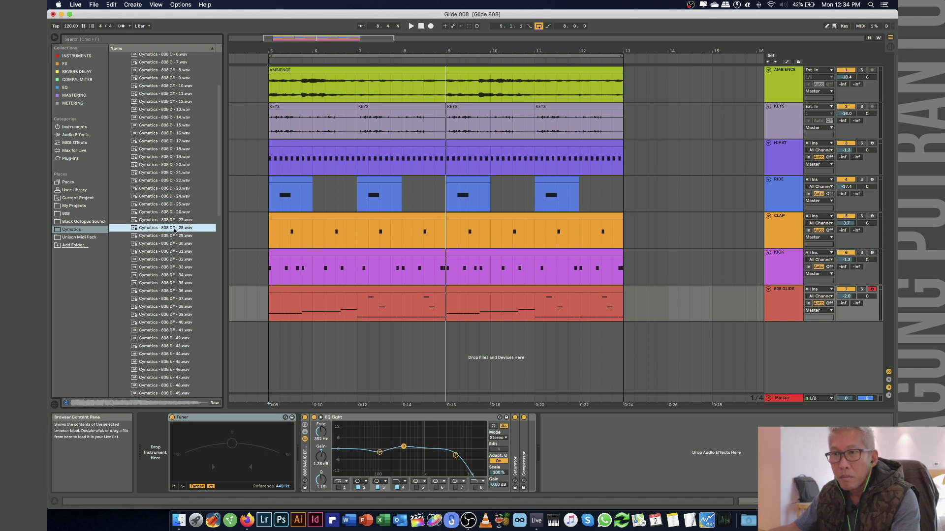
{"action": "key", "text": "space"}
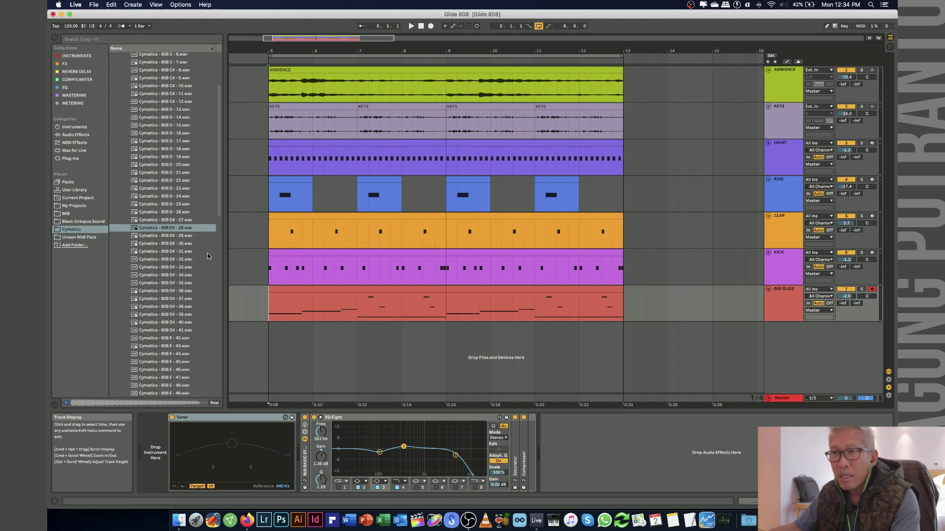
{"action": "double_click", "coordinate": [184, 230]}
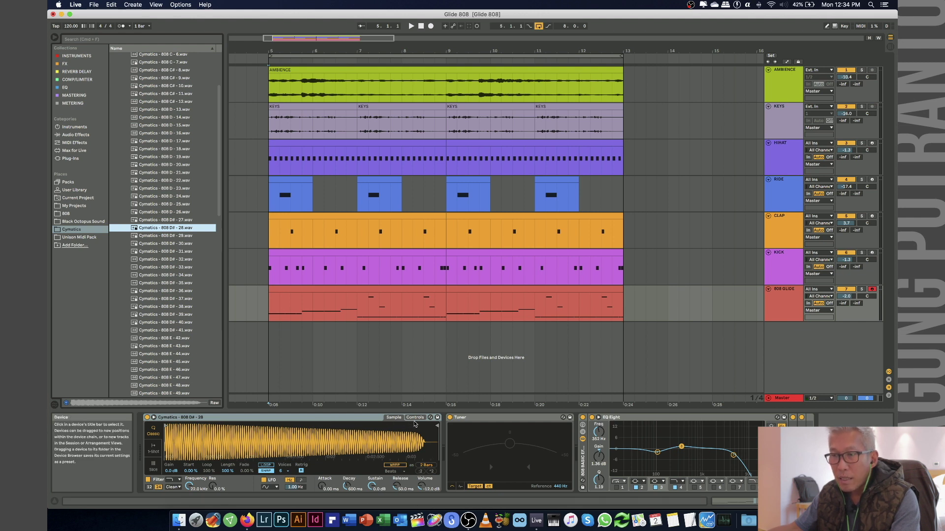
Examine the glide mode options among the controls of the 808's Simpler, leaving glide set to Off
{"action": "left_click", "coordinate": [414, 418]}
{"action": "left_click", "coordinate": [426, 466]}
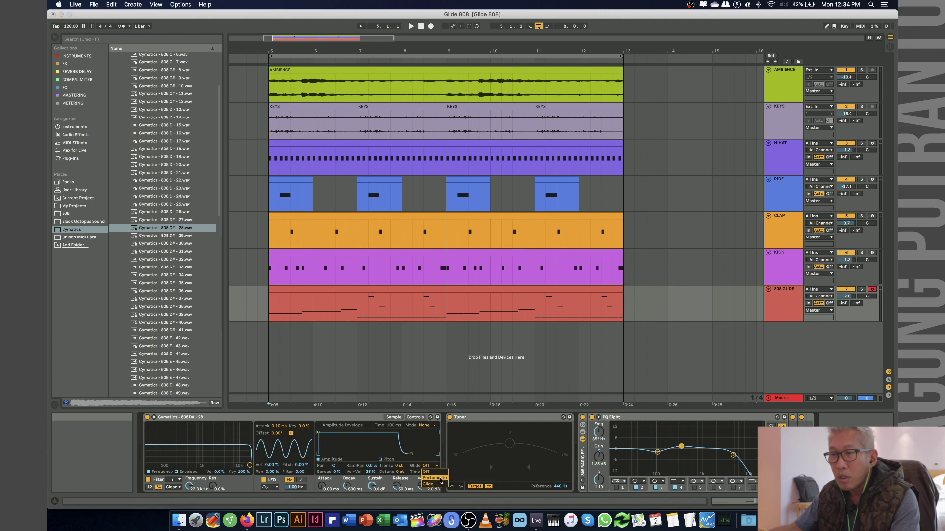
{"action": "left_click", "coordinate": [427, 472]}
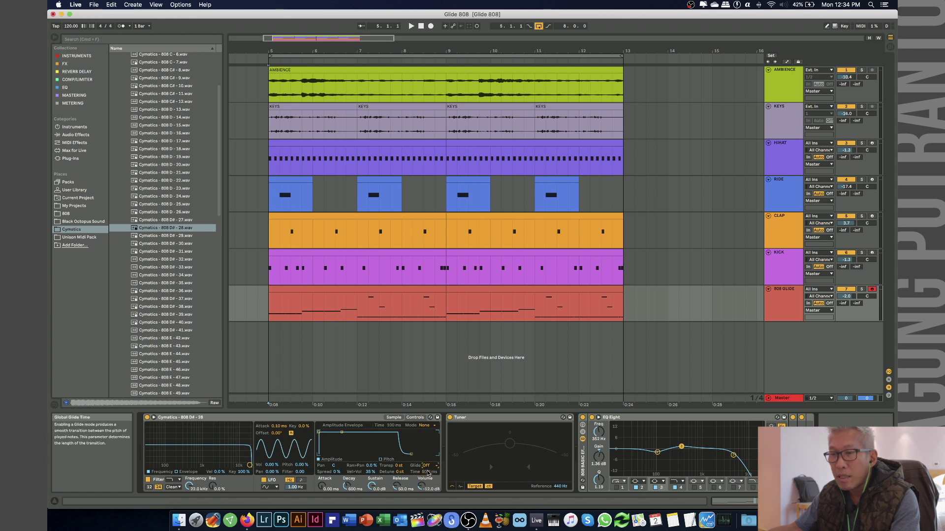
Convert the 808's Simpler to a Sampler and turn off the Sampler's filter
{"action": "left_click", "coordinate": [278, 420]}
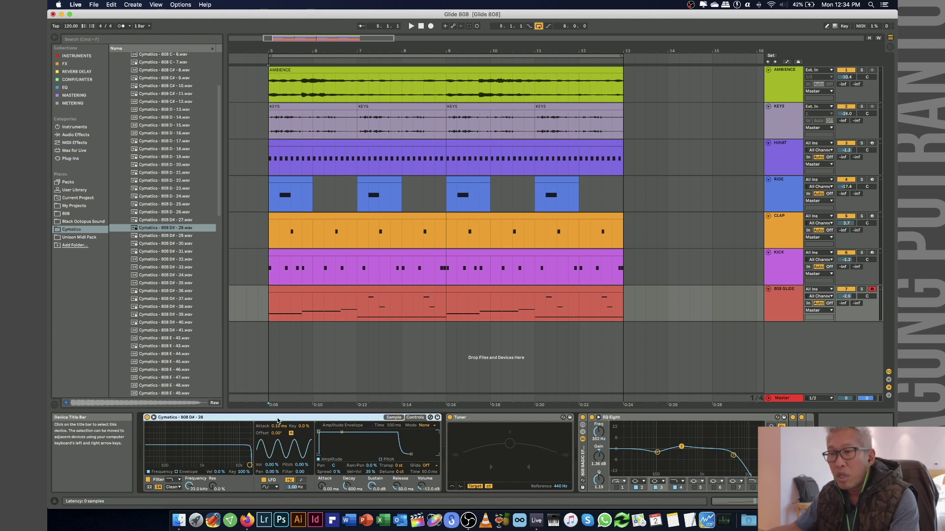
{"action": "right_click", "coordinate": [278, 421]}
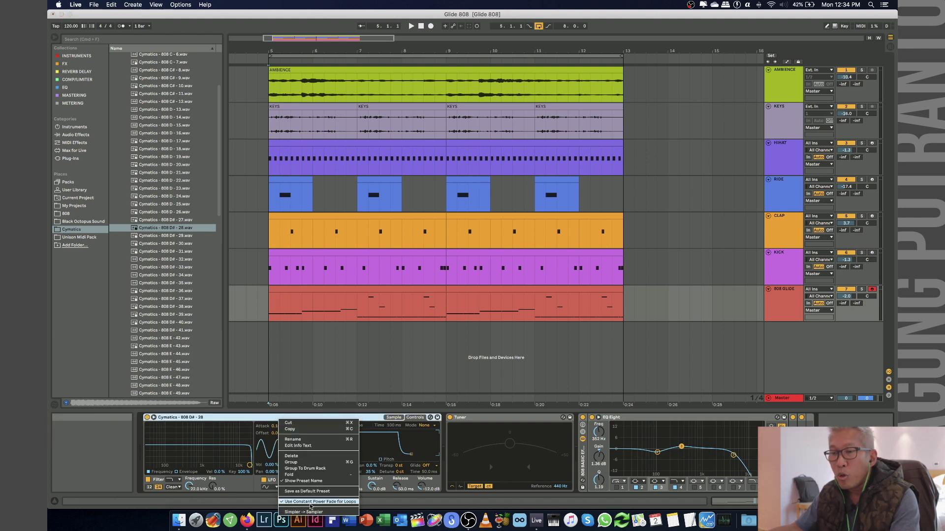
{"action": "left_click", "coordinate": [291, 511]}
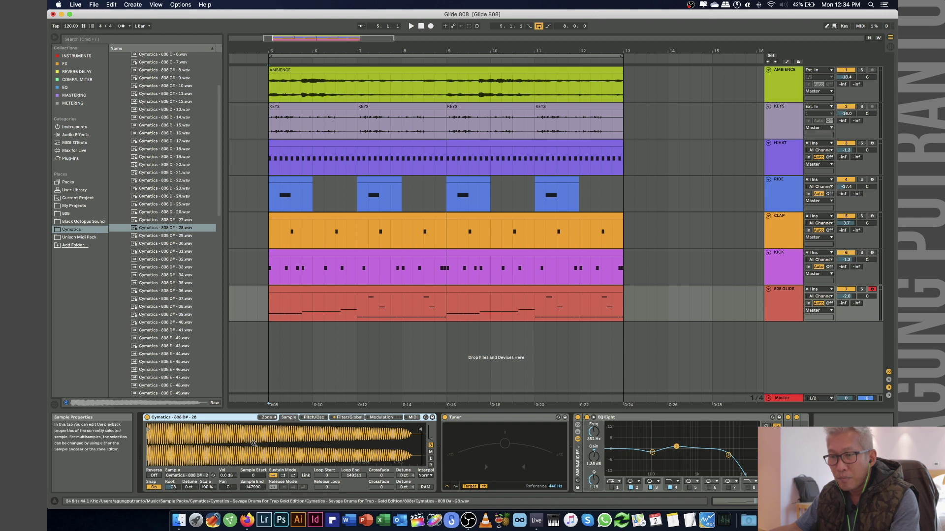
{"action": "left_click", "coordinate": [344, 418]}
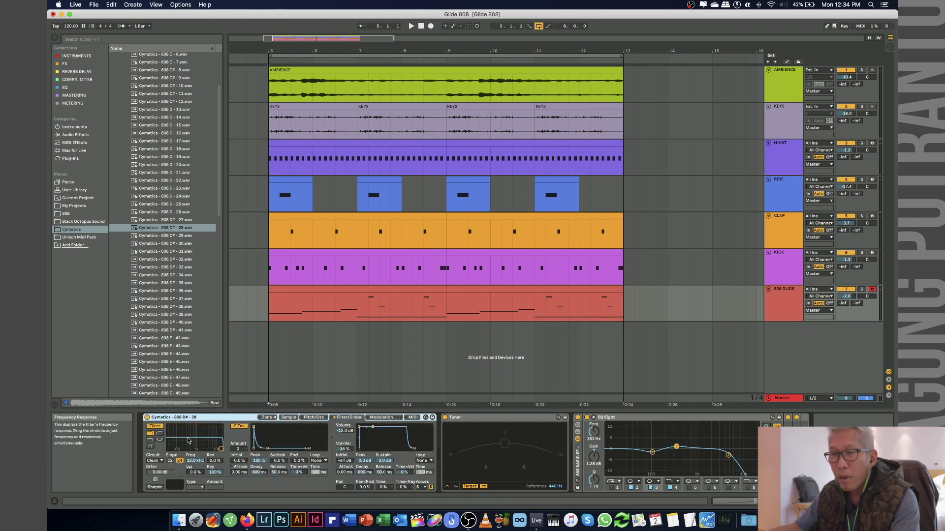
{"action": "left_click", "coordinate": [154, 427]}
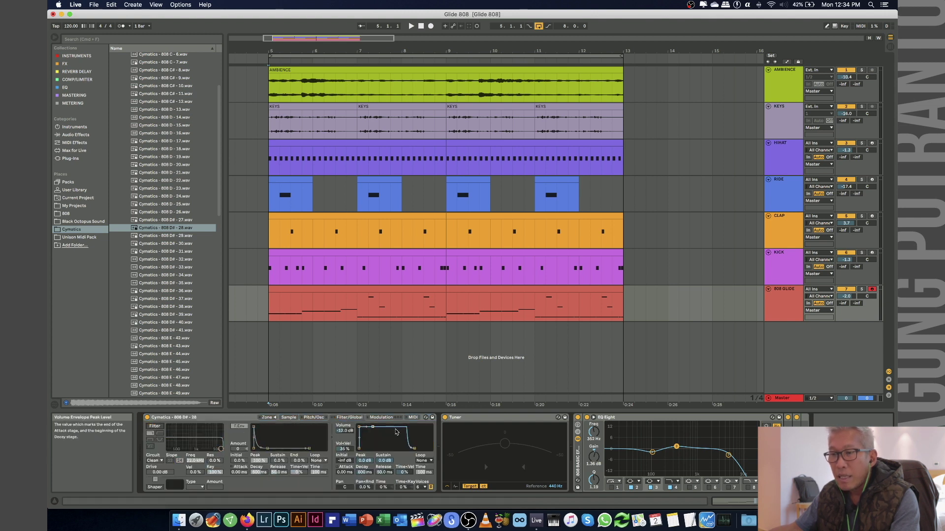
Limit the Sampler to 1 voice and set its glide mode to Glide
{"action": "left_click", "coordinate": [424, 487]}
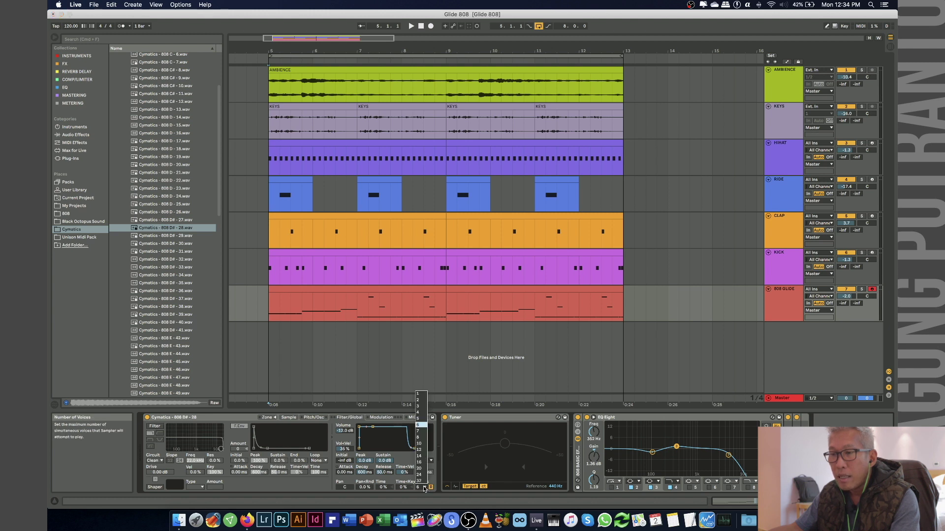
{"action": "left_click", "coordinate": [422, 395]}
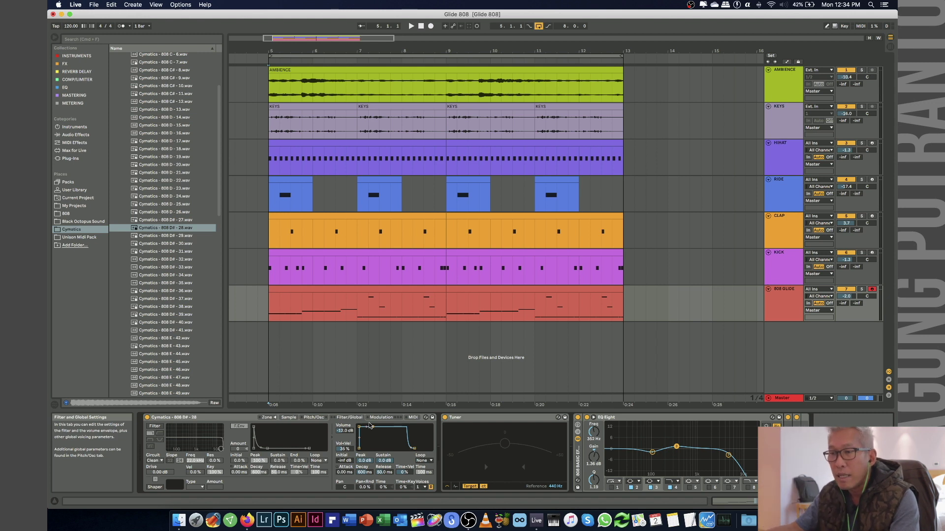
{"action": "left_click", "coordinate": [425, 487]}
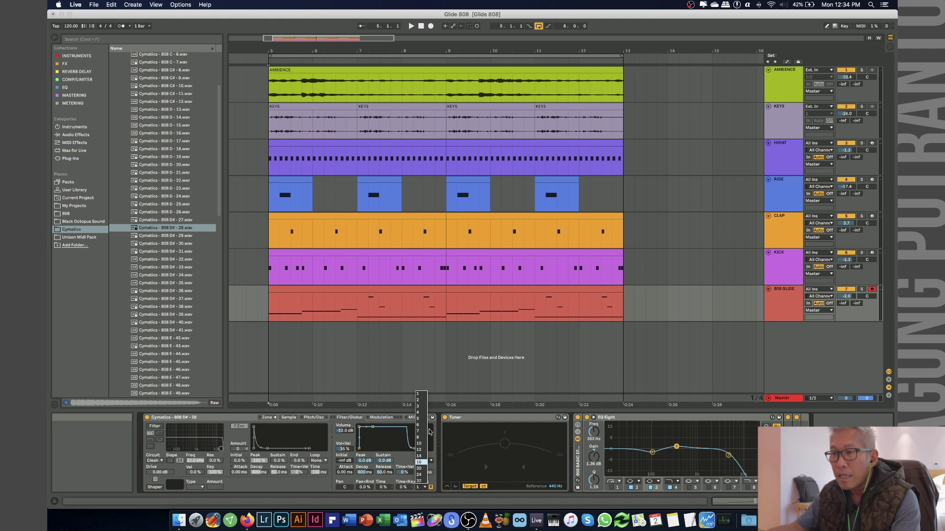
{"action": "left_click", "coordinate": [425, 394]}
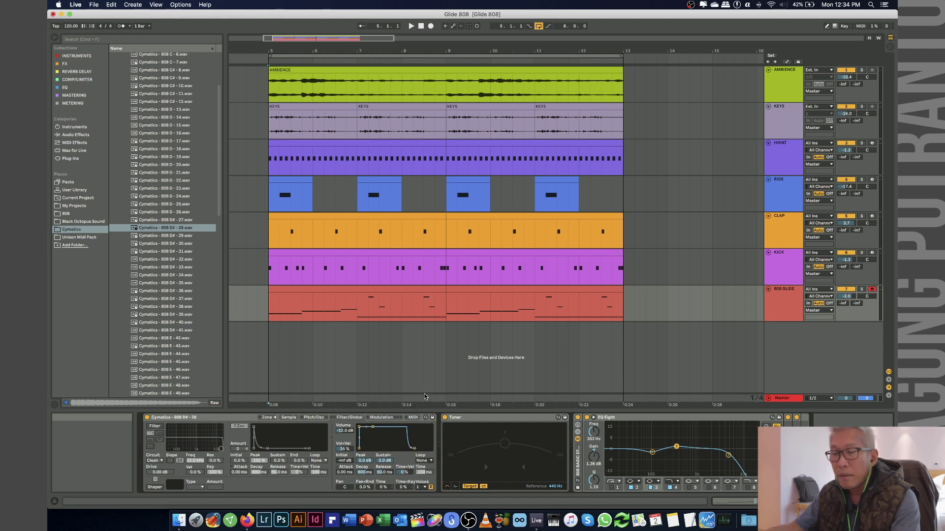
{"action": "left_click", "coordinate": [306, 419]}
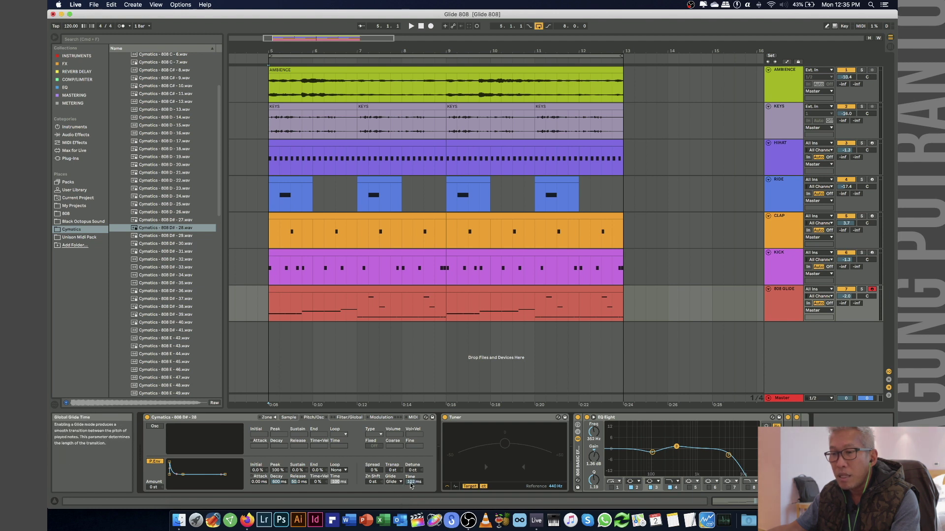
Show the Sampler's sample settings and play the arrangement to check the 808's pitch with the Tuner
{"action": "left_click", "coordinate": [293, 418]}
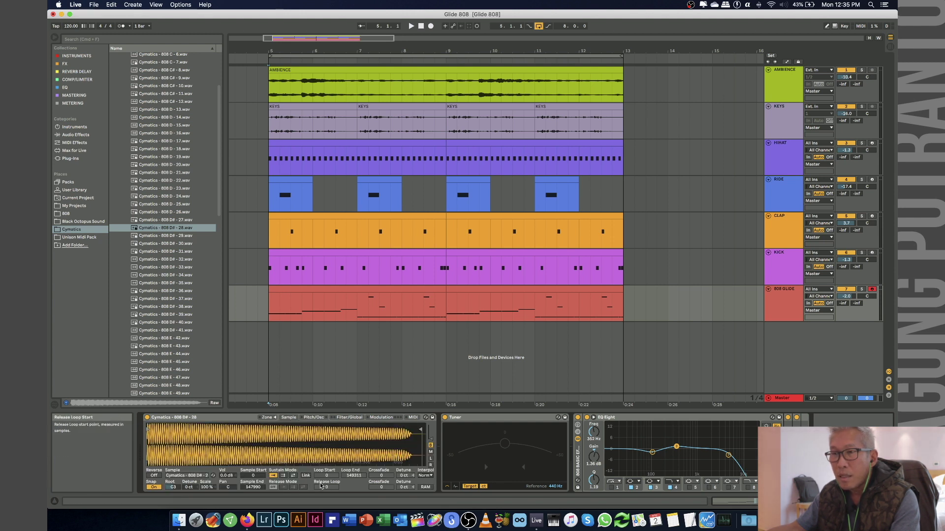
{"action": "key", "text": "space"}
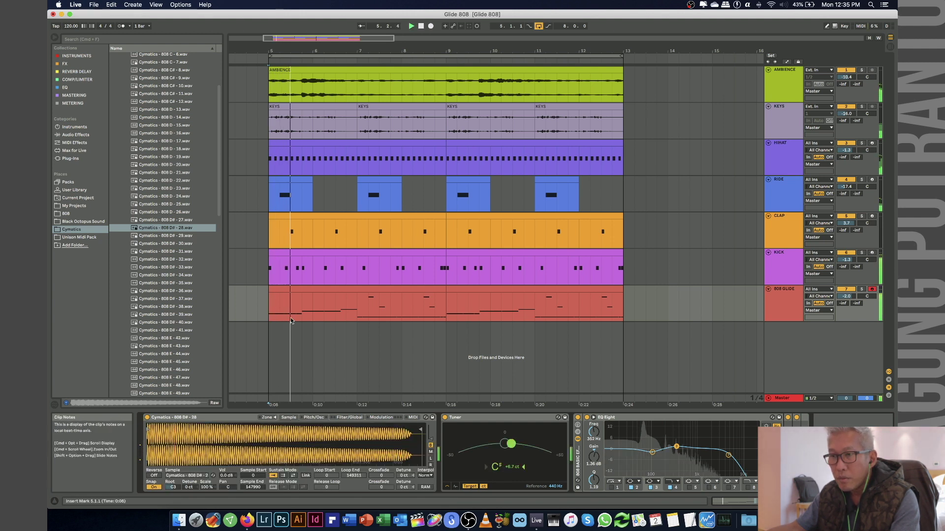
{"action": "key", "text": "space"}
{"action": "key", "text": "space"}
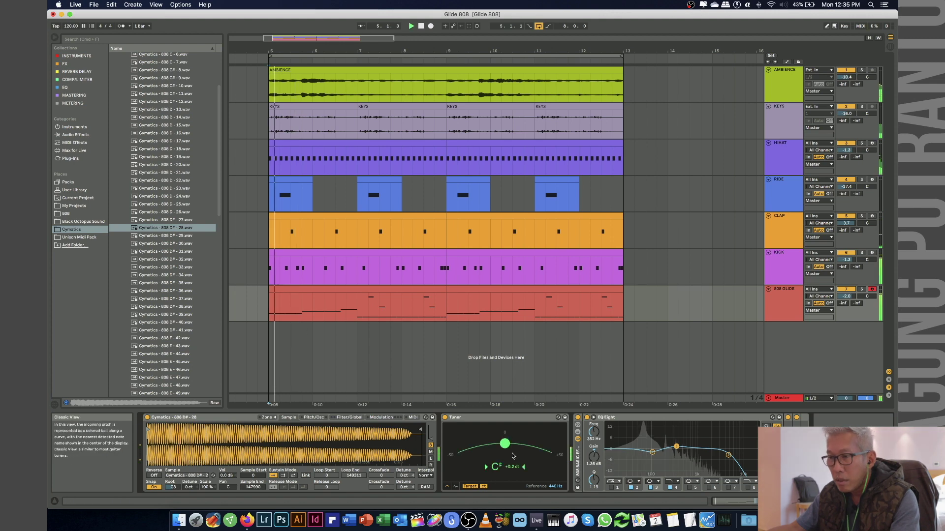
{"action": "key", "text": "space"}
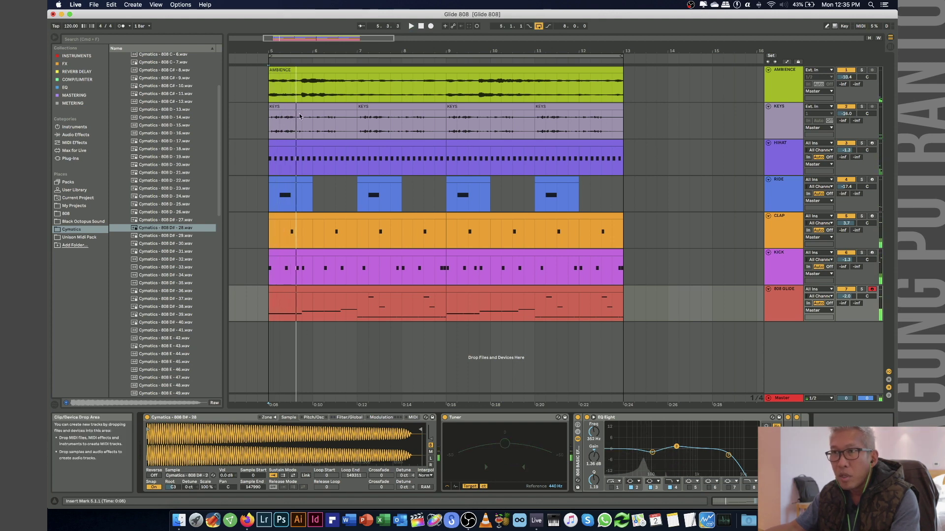
Solo the AMBIENCE track and play it from the start of its clip to read its note in the Tuner
{"action": "left_click", "coordinate": [269, 88]}
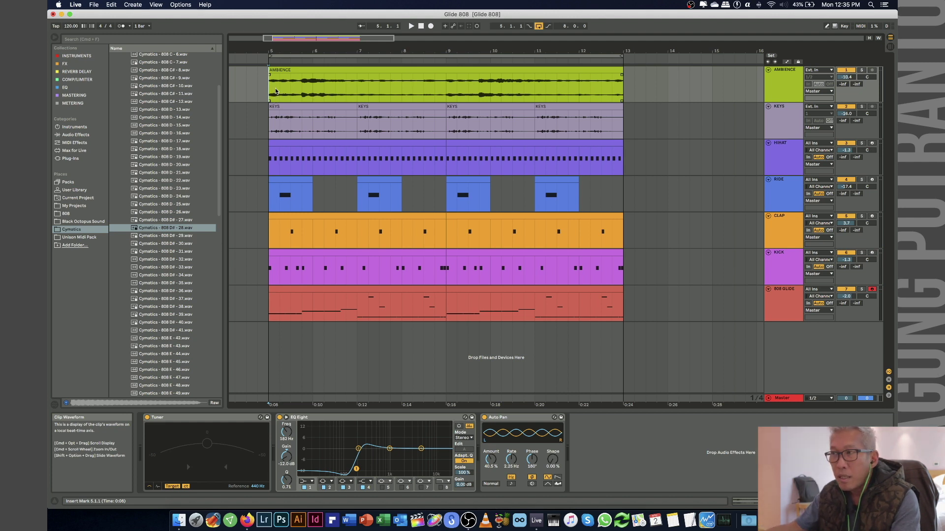
{"action": "left_click", "coordinate": [861, 71]}
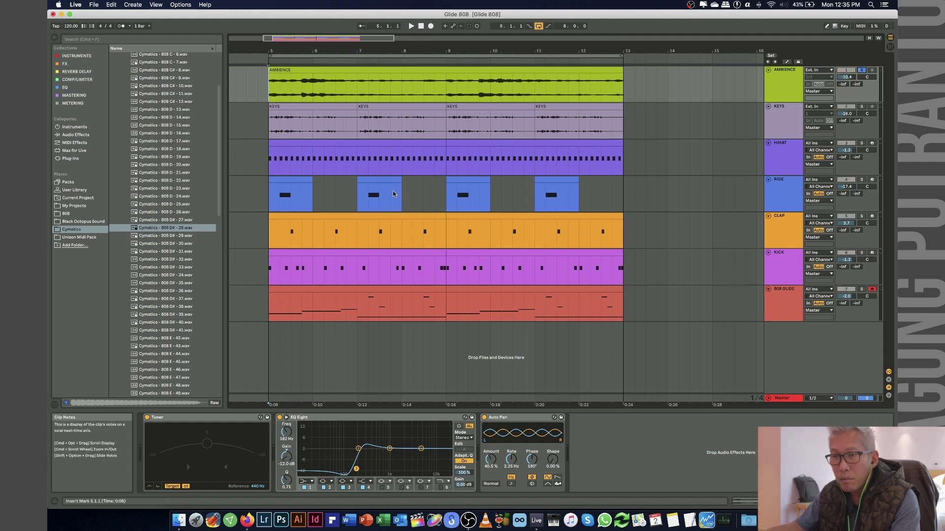
{"action": "key", "text": "space"}
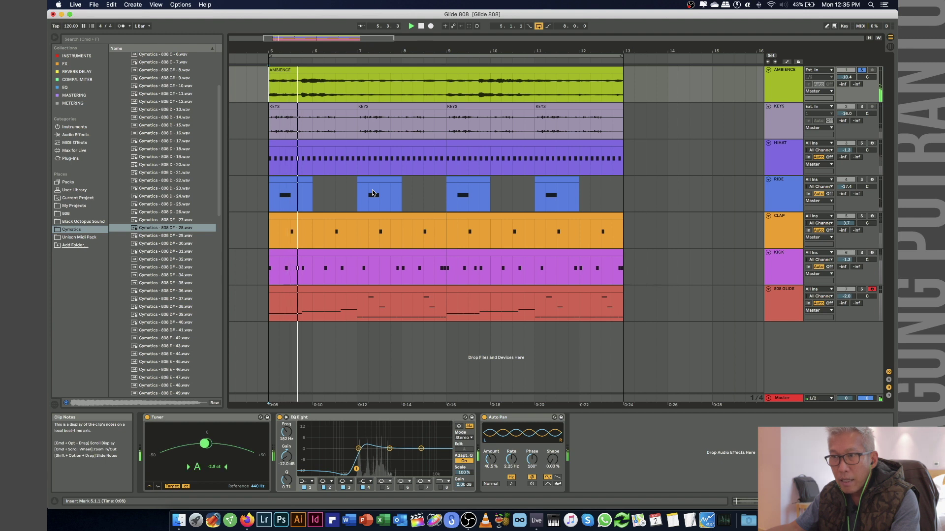
{"action": "key", "text": "space"}
Solo the 808 GLIDE track and set the Sampler's root key to E, playing the 808 to check its tuning against A
{"action": "left_click", "coordinate": [853, 292]}
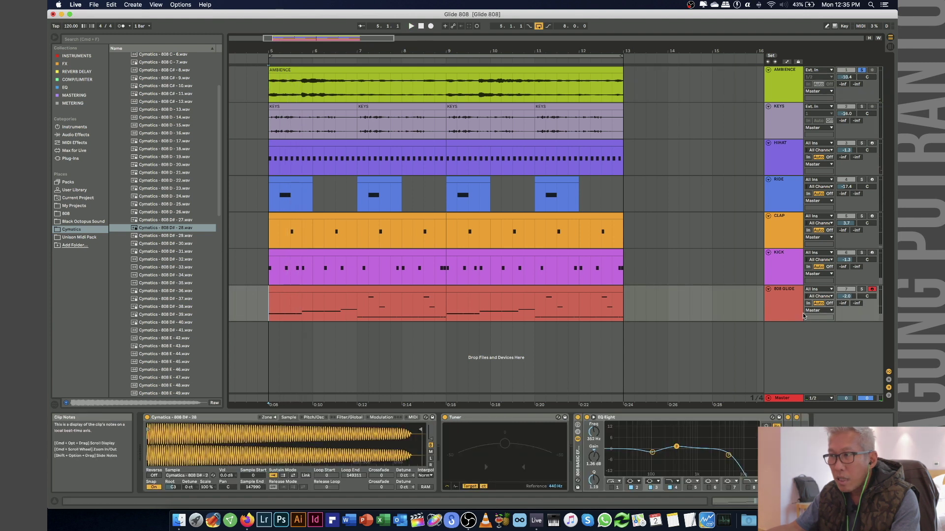
{"action": "left_click", "coordinate": [861, 290]}
{"action": "key", "text": "space"}
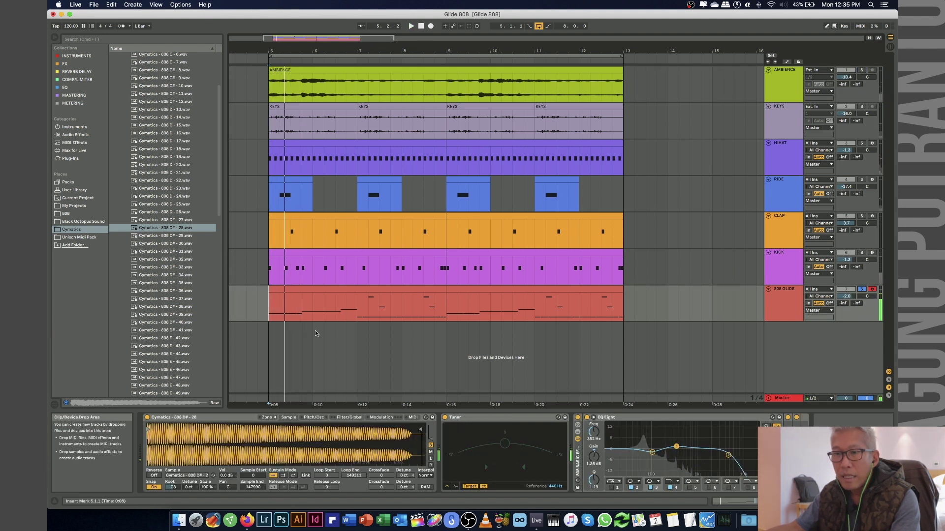
{"action": "left_click", "coordinate": [175, 488]}
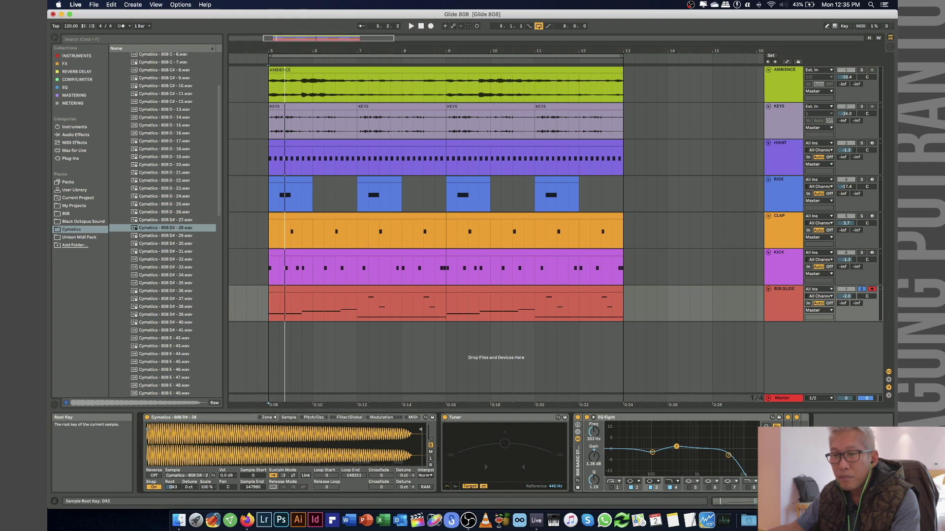
{"action": "key", "text": "space"}
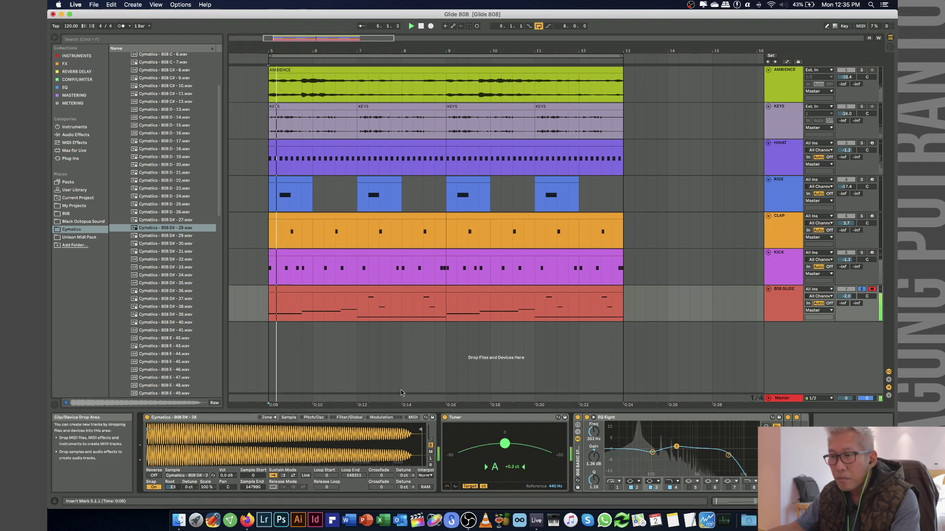
{"action": "key", "text": "space"}
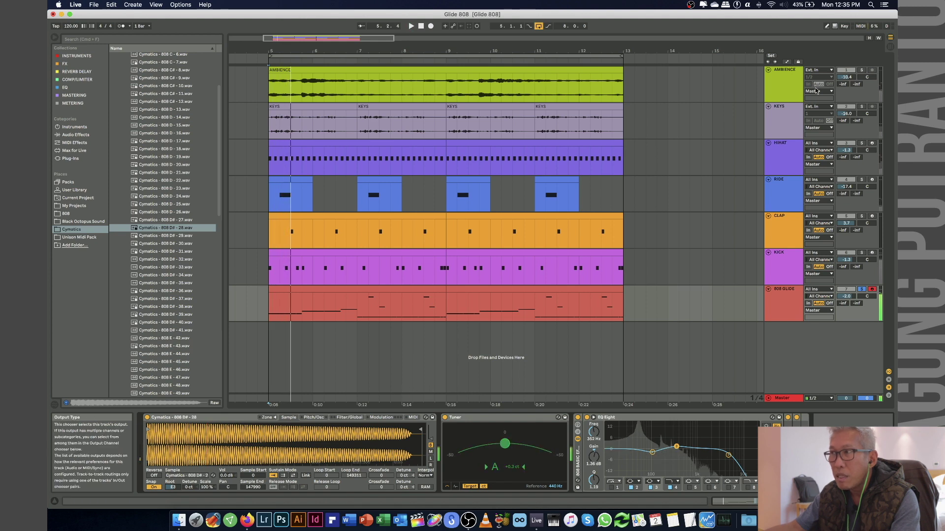
Solo the AMBIENCE track, play it from the start of its clip to read its note in the Tuner, and unsolo it
{"action": "left_click", "coordinate": [861, 69]}
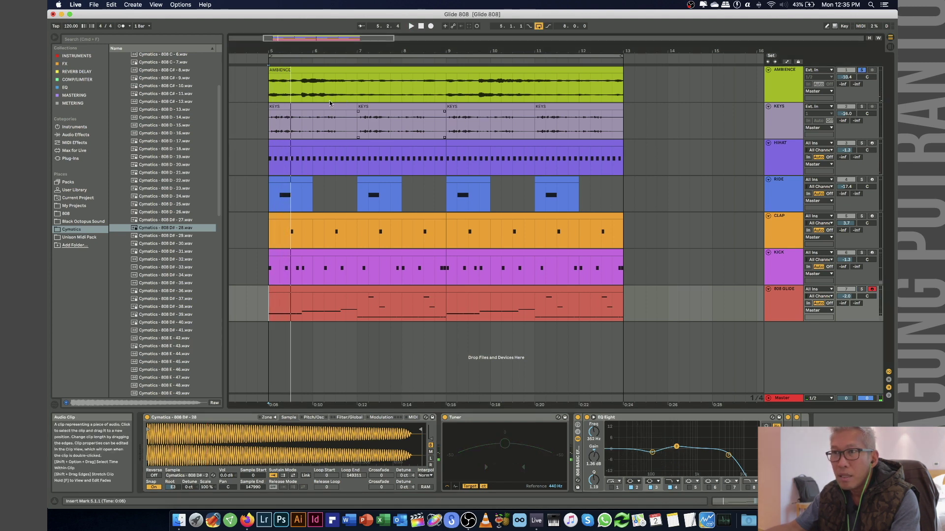
{"action": "left_click", "coordinate": [275, 90]}
{"action": "key", "text": "space"}
{"action": "key", "text": "space"}
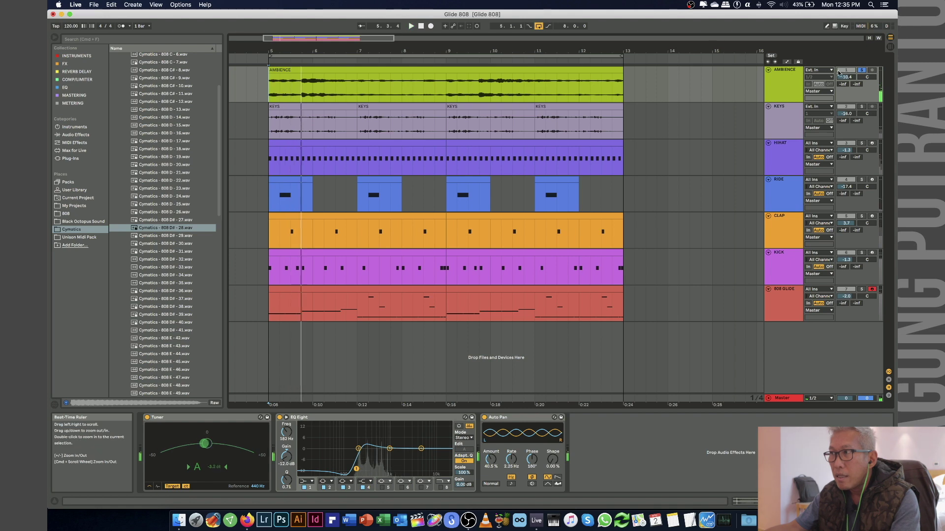
{"action": "left_click", "coordinate": [861, 70]}
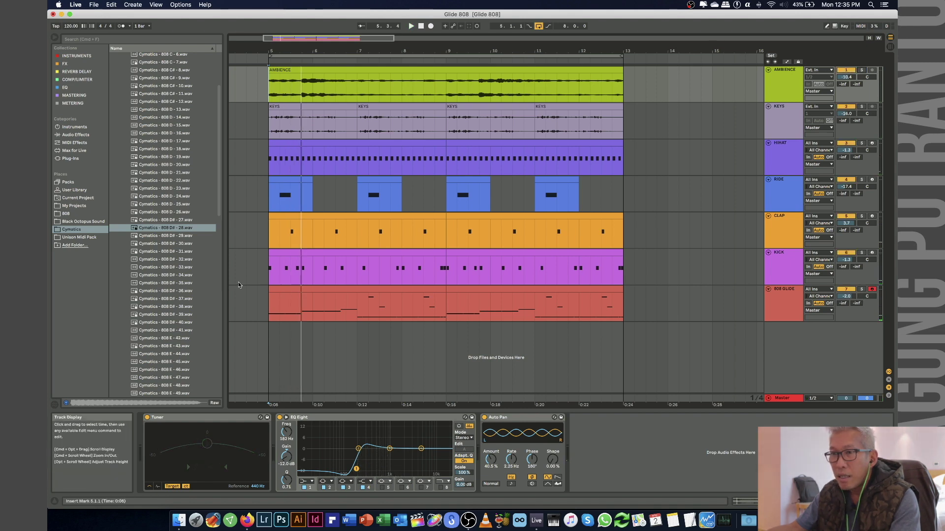
Set the glide mode of the 808 GLIDE track's Sampler to Off and play the arrangement to hear the 808 without glide
{"action": "left_click", "coordinate": [265, 305]}
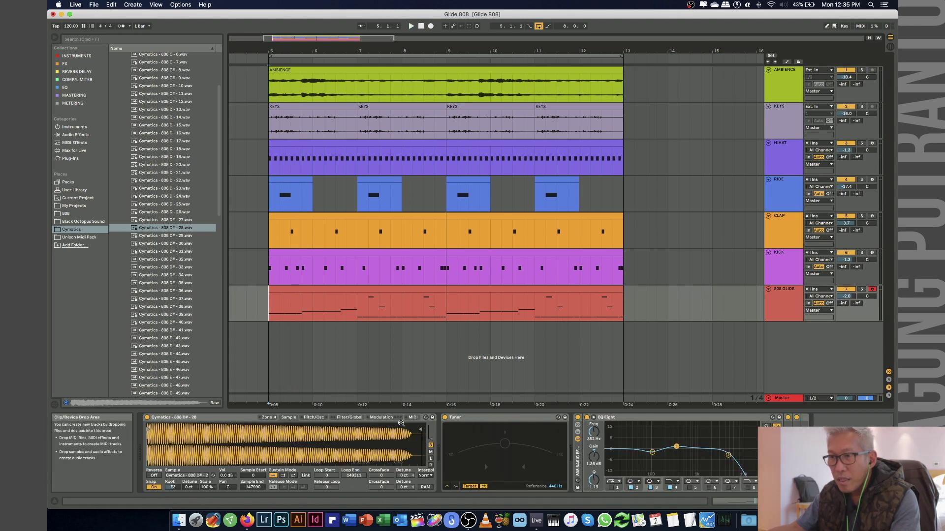
{"action": "left_click", "coordinate": [346, 418]}
{"action": "left_click", "coordinate": [317, 418]}
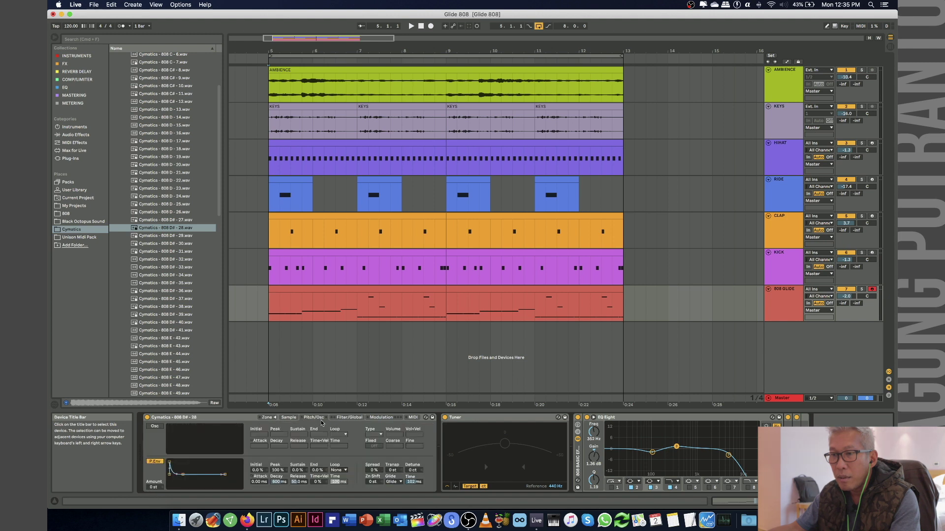
{"action": "left_click", "coordinate": [400, 486]}
{"action": "left_click", "coordinate": [396, 481]}
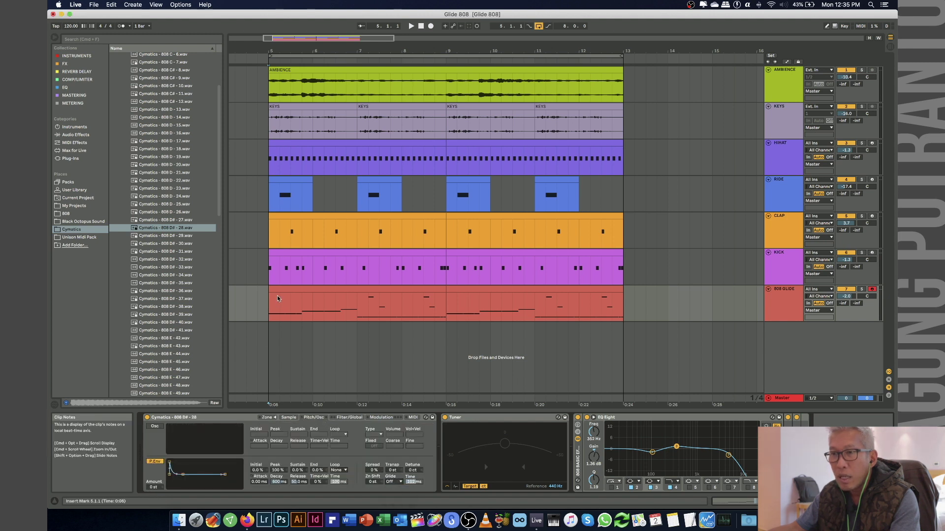
{"action": "key", "text": "space"}
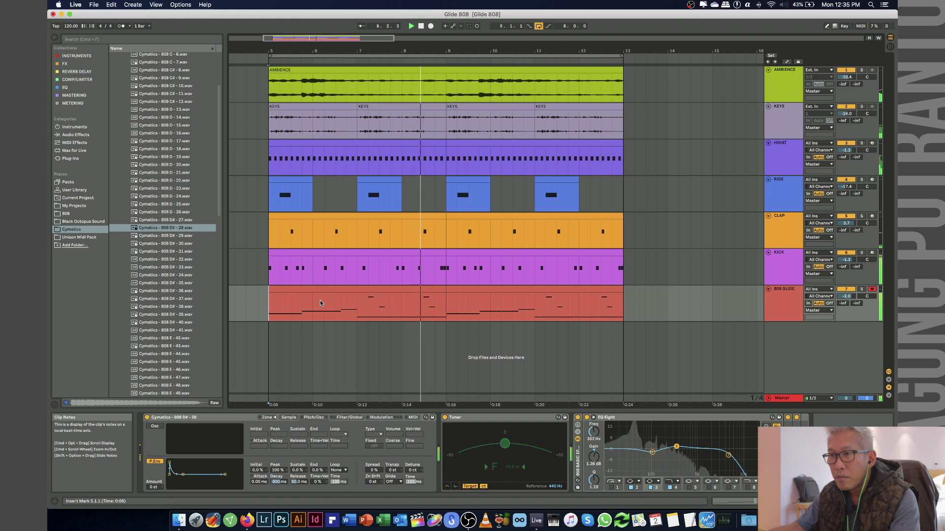
{"action": "key", "text": "space"}
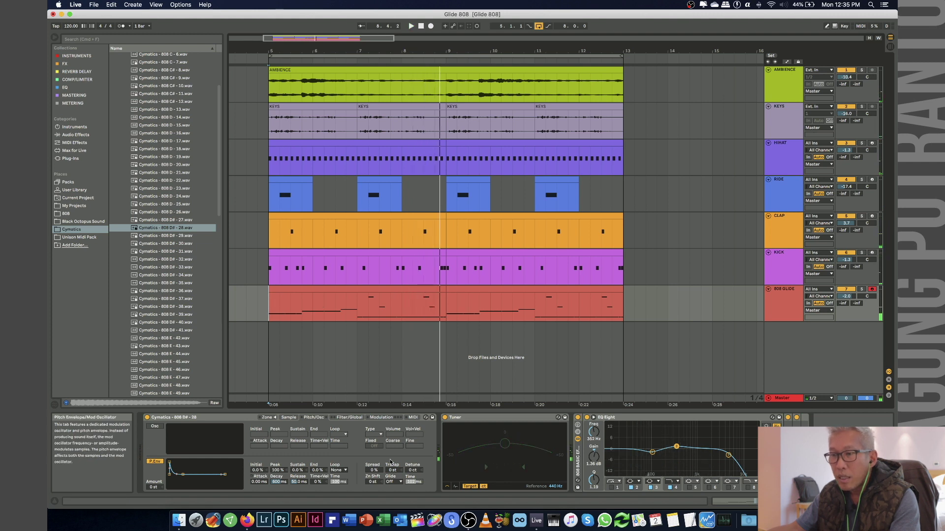
Set the Sampler's glide mode back to Glide and play the arrangement from bar 5 to hear the gliding 808
{"action": "left_click", "coordinate": [399, 482]}
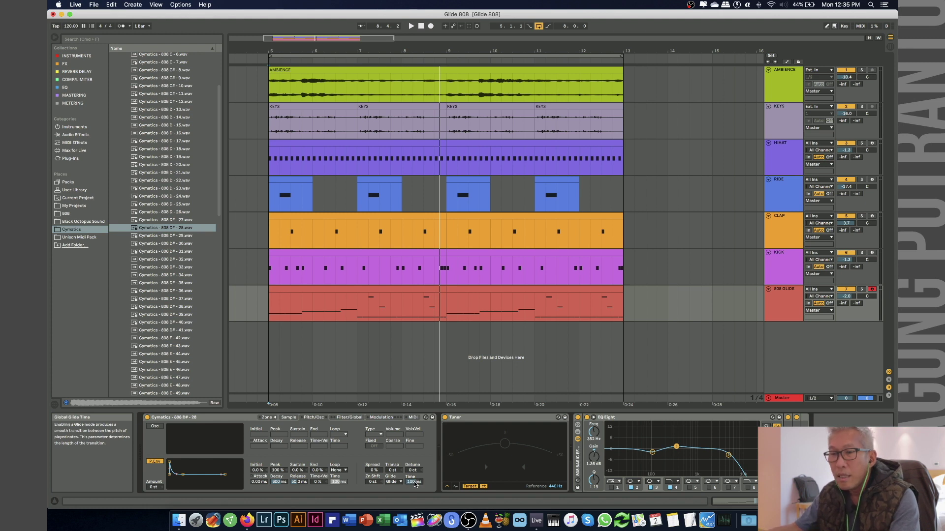
{"action": "left_click", "coordinate": [272, 308]}
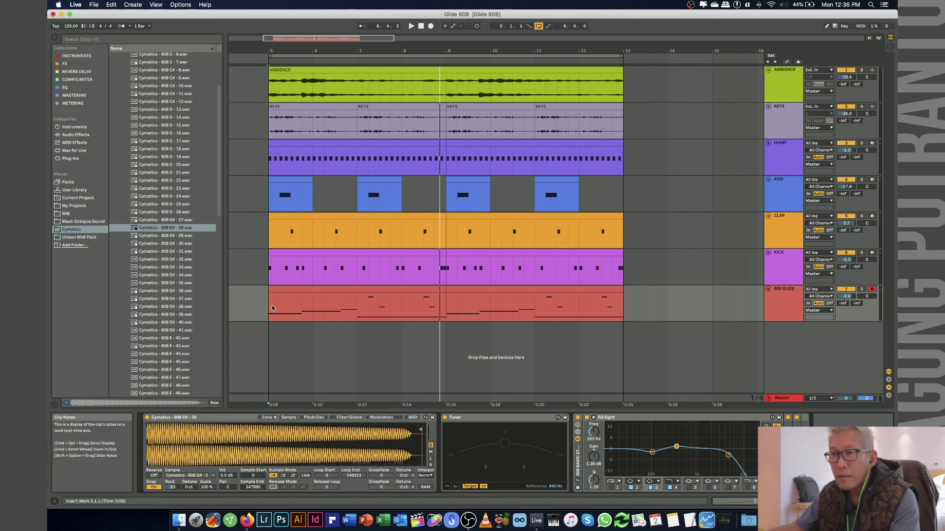
{"action": "key", "text": "space"}
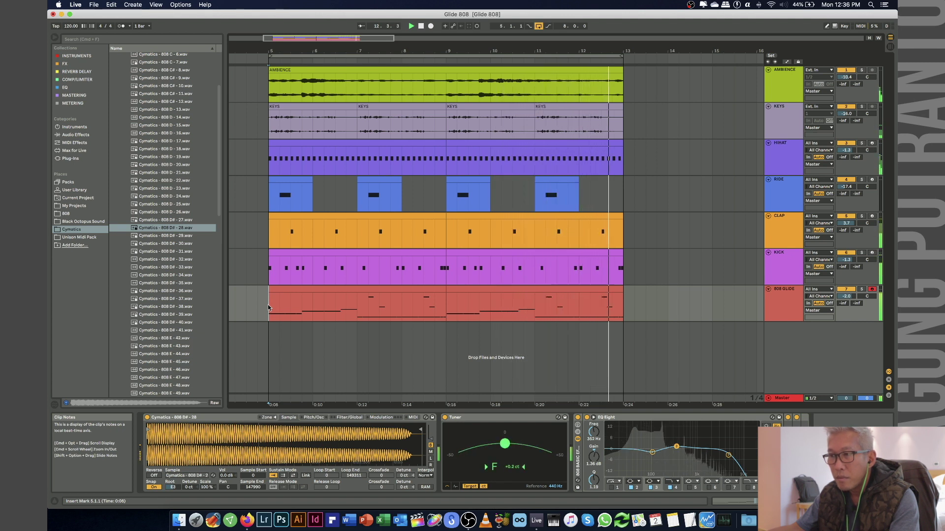
{"action": "key", "text": "space"}
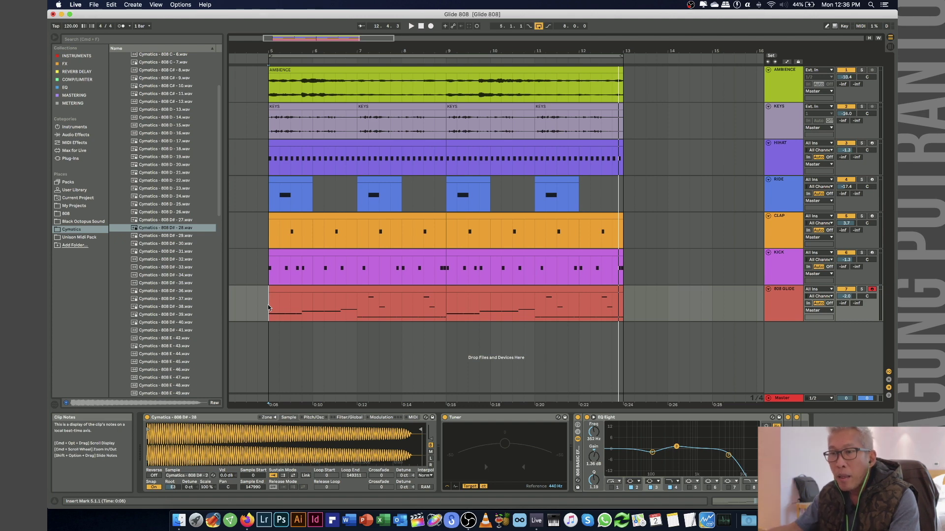
Open the first 808 GLIDE MIDI clip for editing and show its envelopes
{"action": "left_click", "coordinate": [278, 301]}
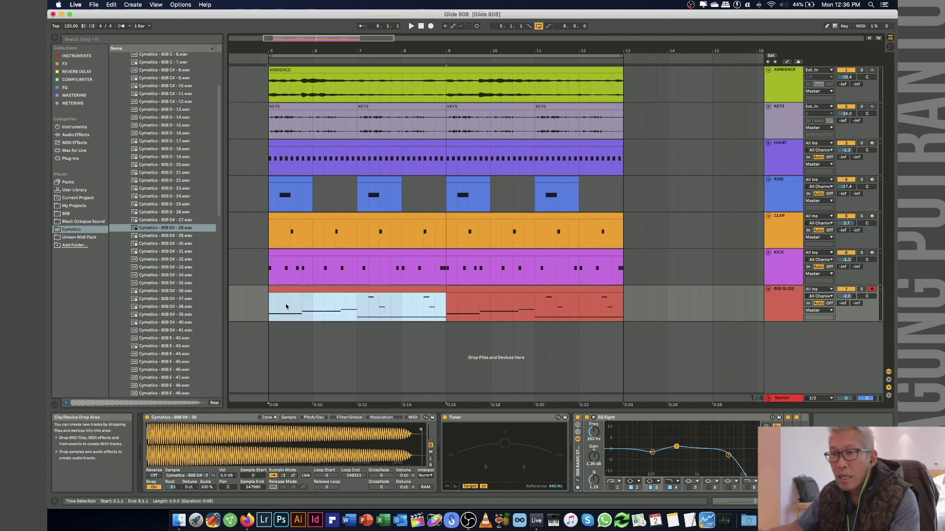
{"action": "double_click", "coordinate": [306, 291]}
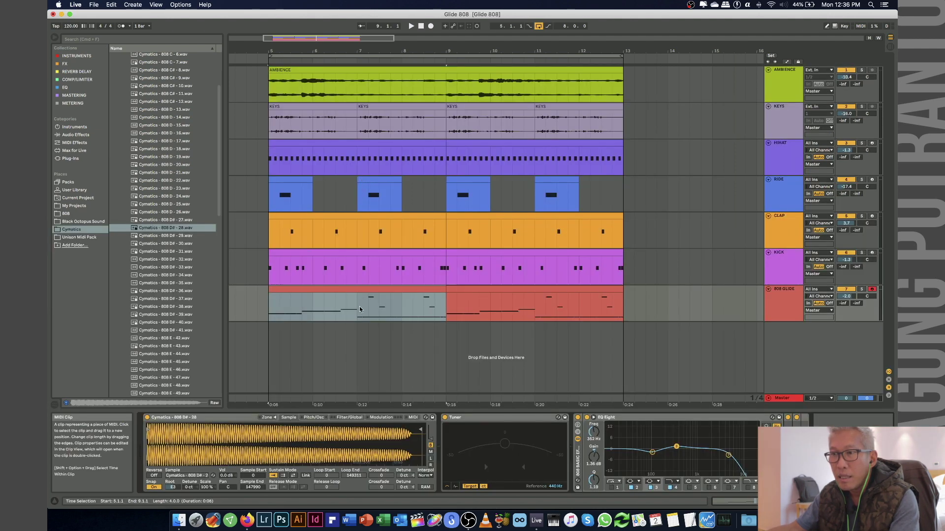
{"action": "left_click", "coordinate": [360, 300]}
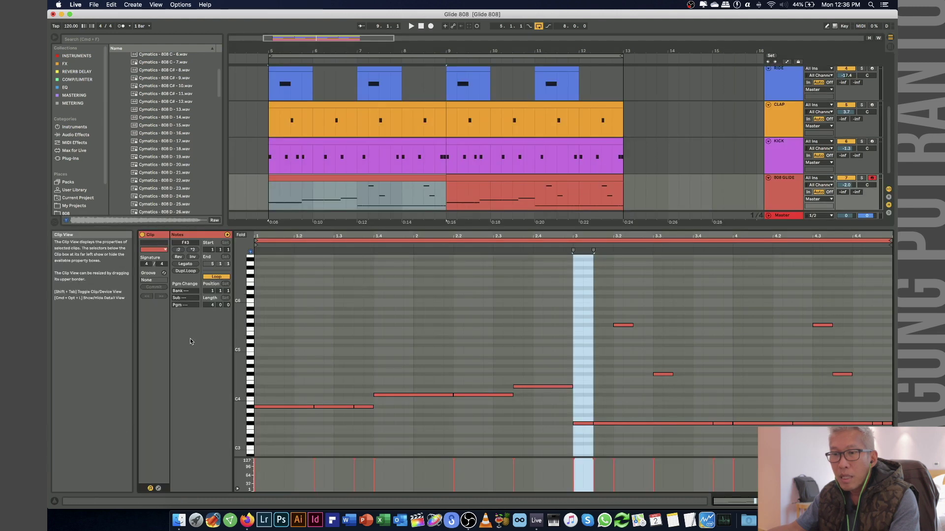
{"action": "left_click", "coordinate": [158, 489]}
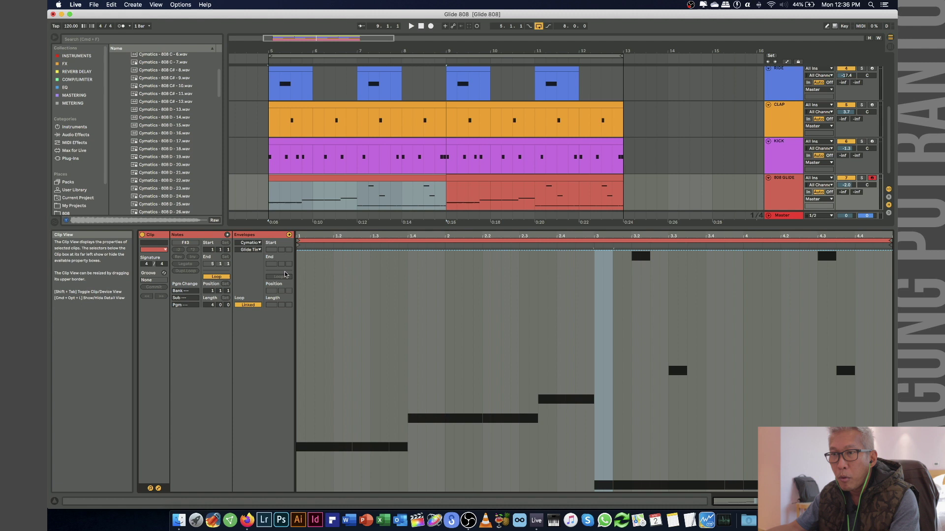
Display the clip's Transpose envelope for the Cymatics - 808 D# - 28 Sampler
{"action": "left_click", "coordinate": [261, 243]}
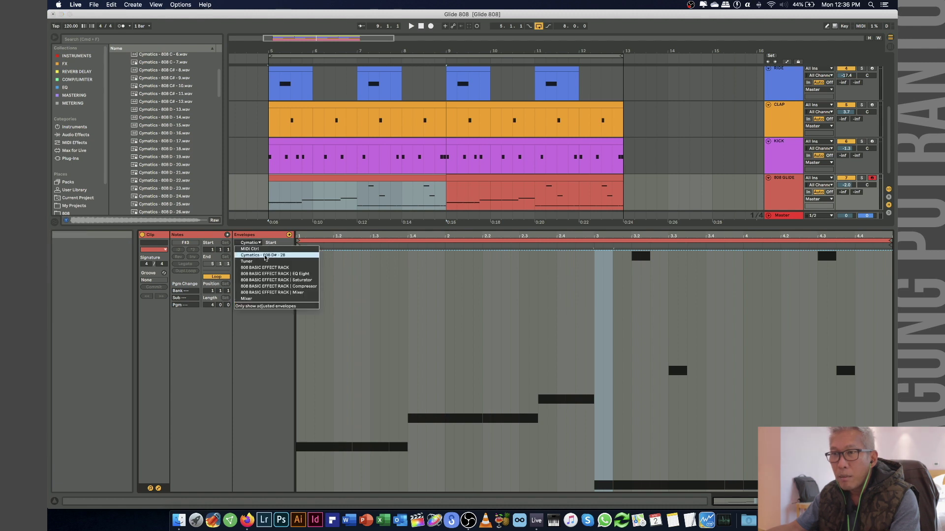
{"action": "left_click", "coordinate": [272, 256]}
{"action": "left_click", "coordinate": [255, 250]}
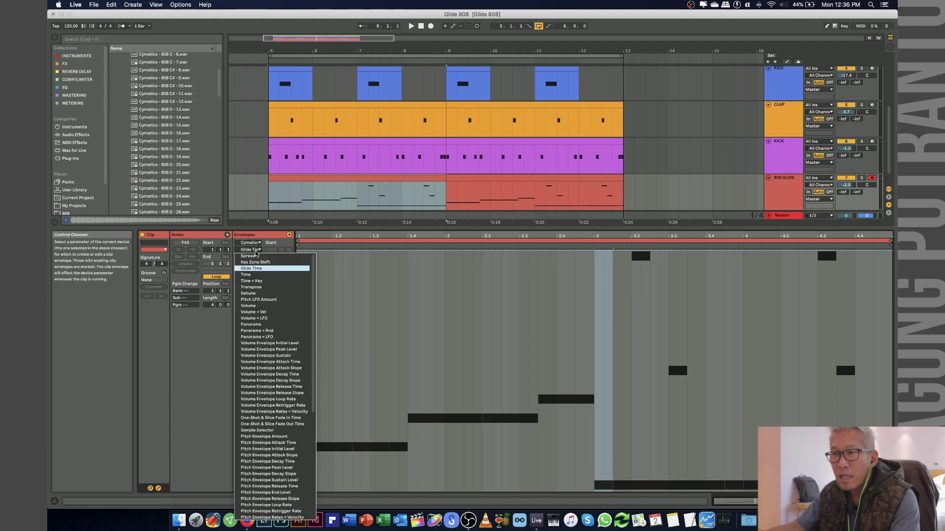
{"action": "left_click", "coordinate": [255, 251]}
{"action": "left_click", "coordinate": [255, 251]}
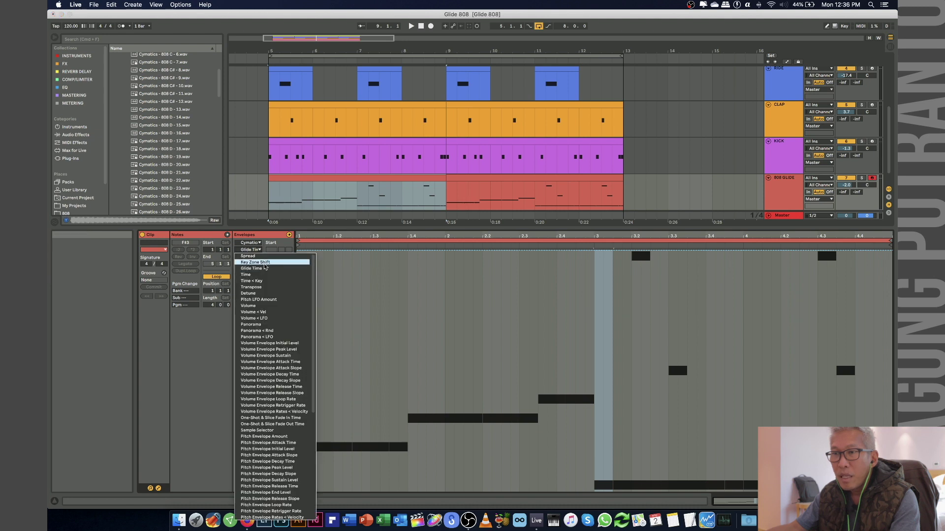
{"action": "left_click", "coordinate": [266, 287]}
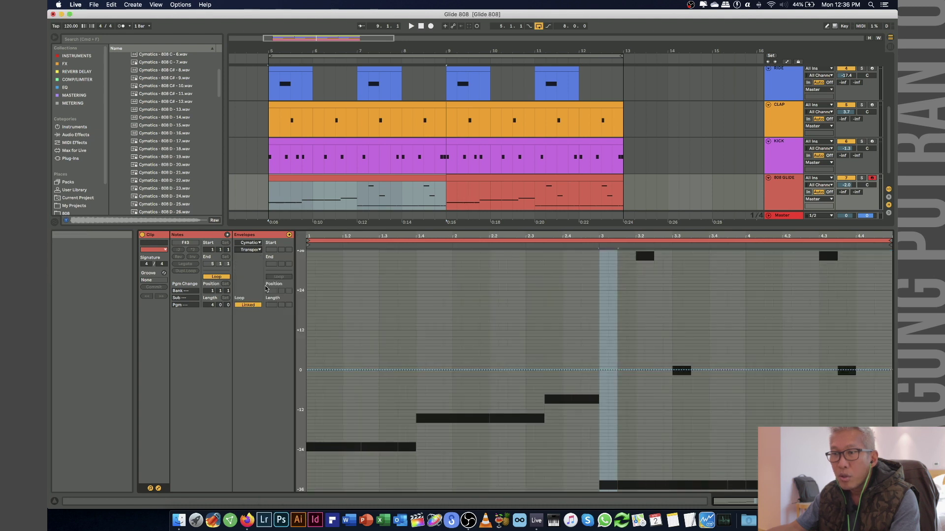
Draw a curved Transpose dip from 0 to about -12 st between beat 2.2 and the end of the second note, returning to 0, and play it
{"action": "key", "text": "space"}
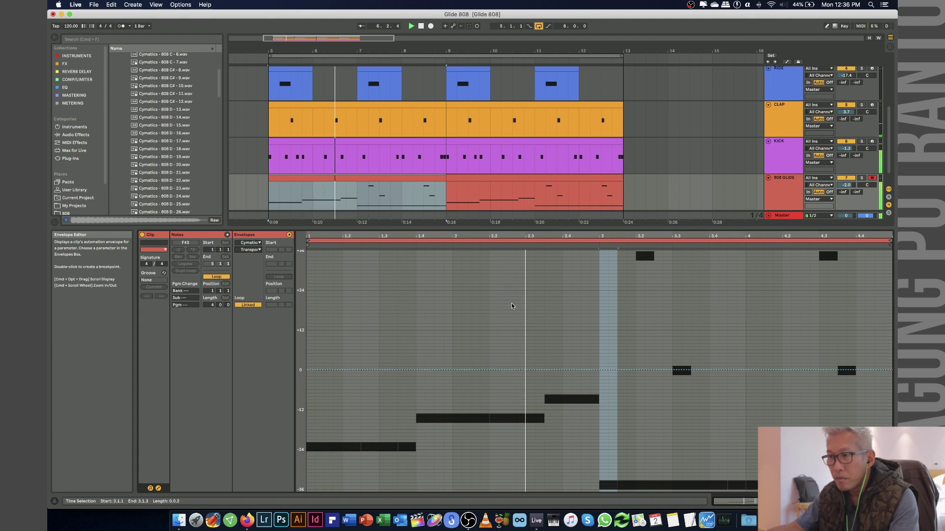
{"action": "left_click", "coordinate": [488, 370]}
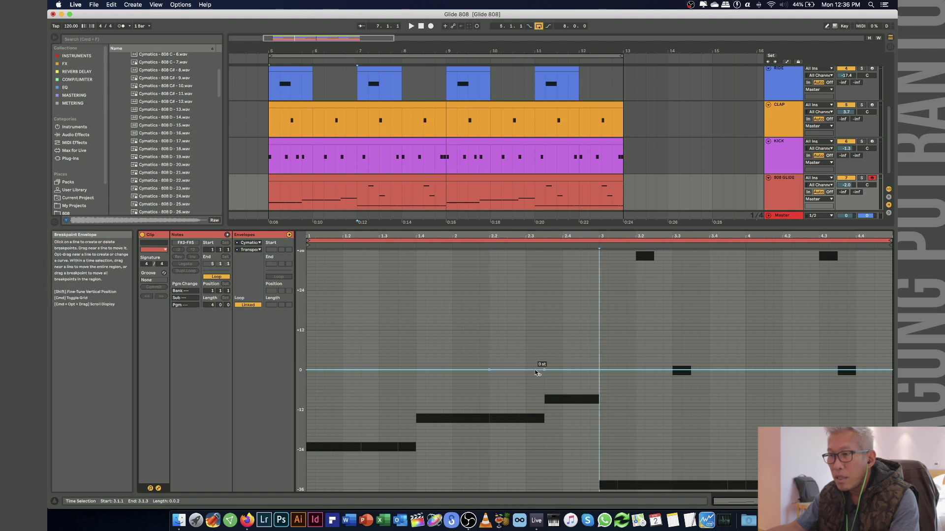
{"action": "left_click_drag", "start_coordinate": [535, 386], "coordinate": [544, 387]}
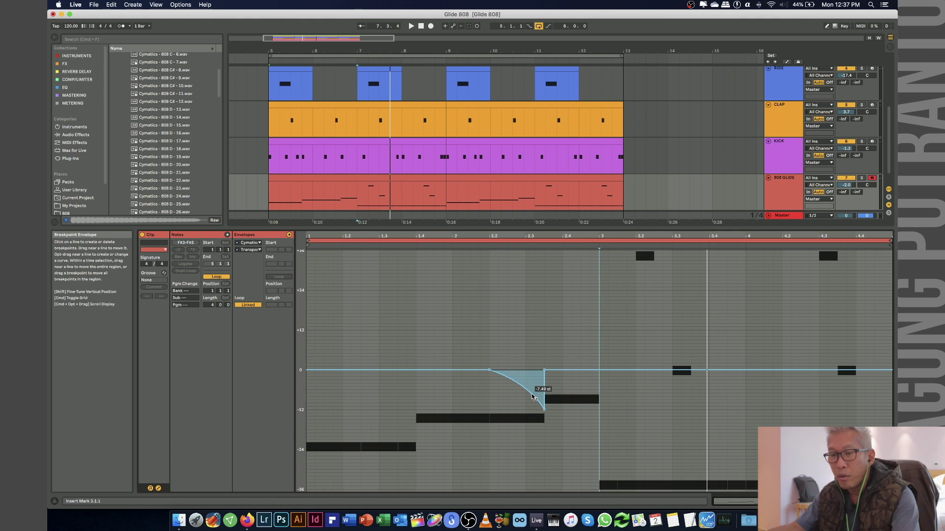
{"action": "key", "text": "space"}
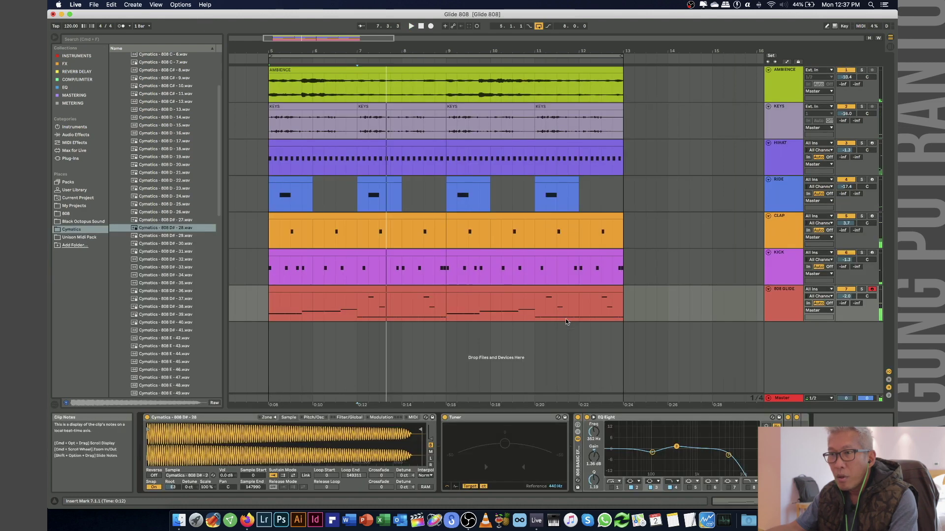
{"action": "key", "text": "space"}
Duplicate the edited first 808 GLIDE clip over the following one and play the arrangement from bar 5
{"action": "left_click", "coordinate": [387, 288]}
{"action": "key", "text": "super+d"}
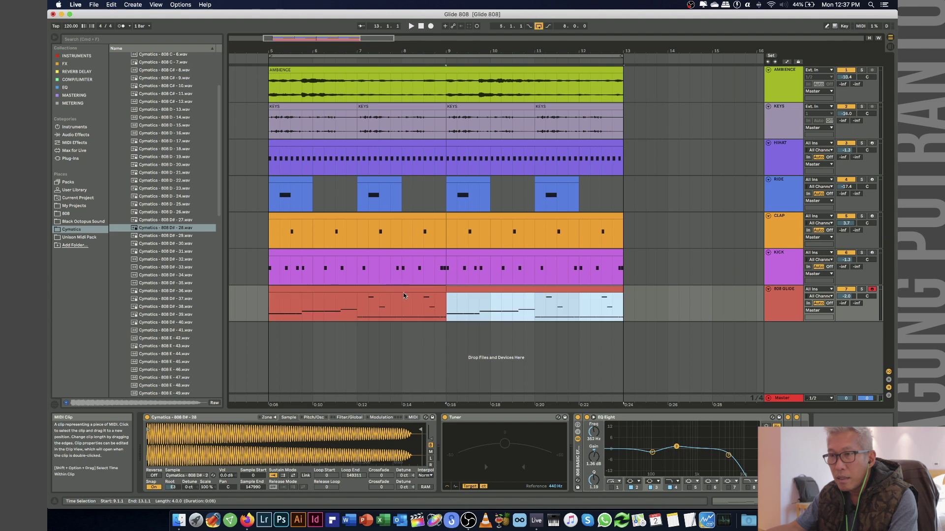
{"action": "left_click", "coordinate": [292, 311]}
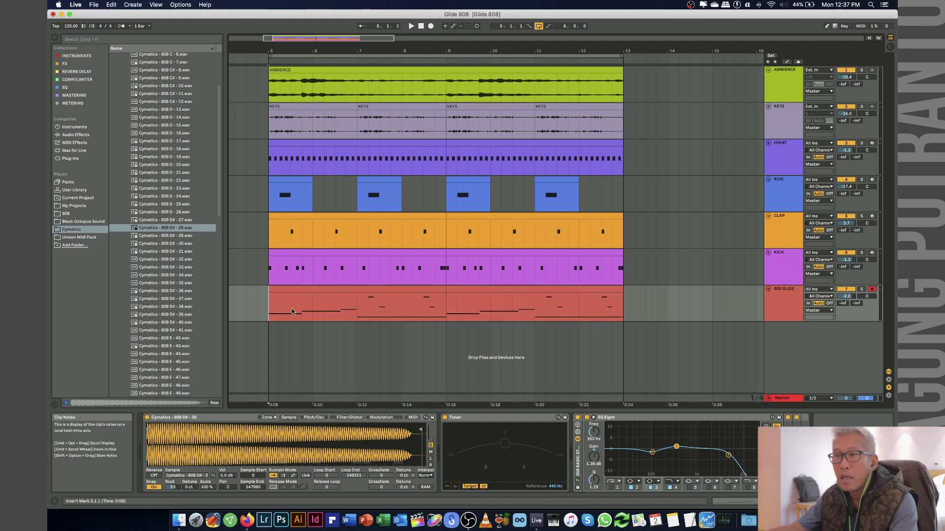
{"action": "key", "text": "space"}
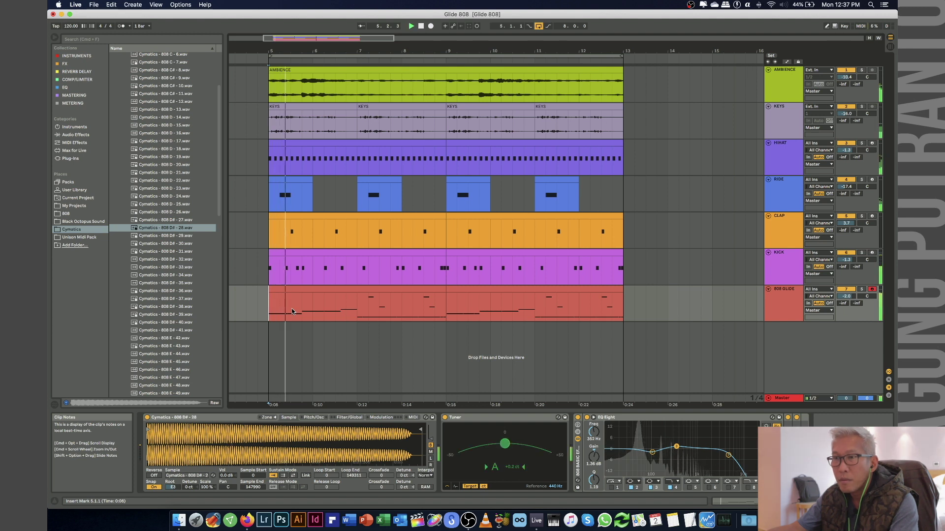